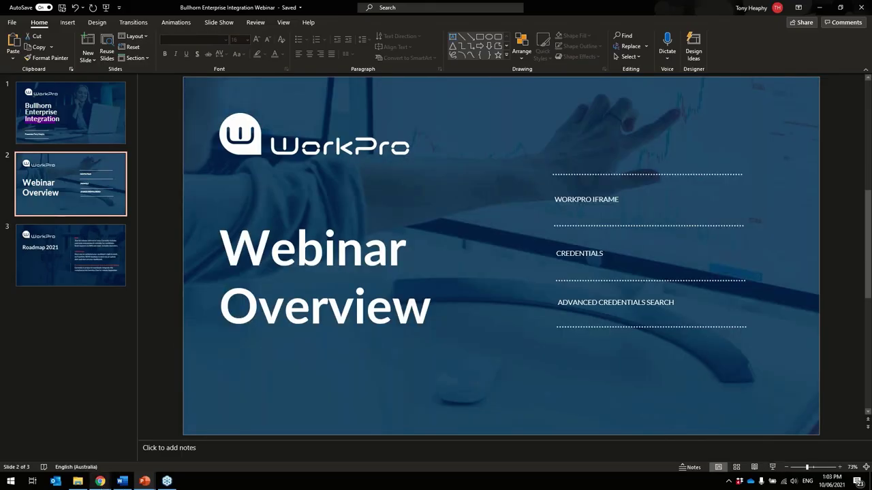
# Step: Switch to Bullhorn in the Chrome browser and open the WorkPro view of the displayed candidate record
pyautogui.moveTo(100, 481)
pyautogui.click(49, 449)
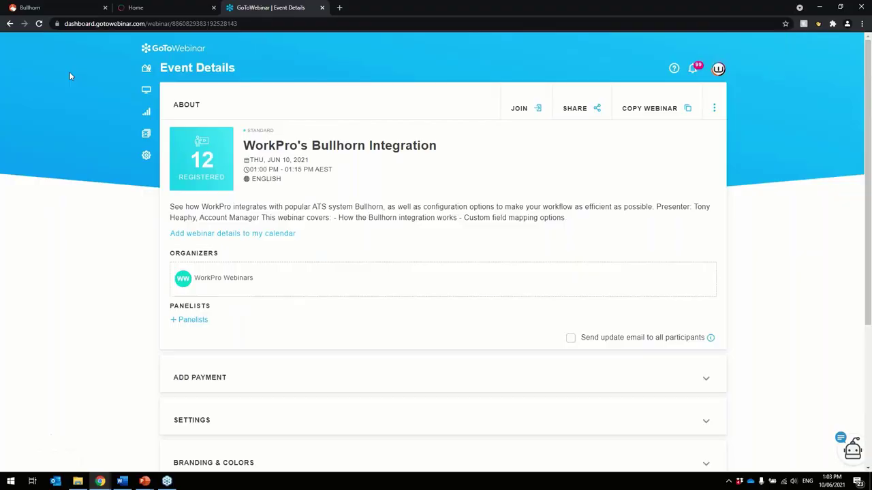
pyautogui.click(31, 7)
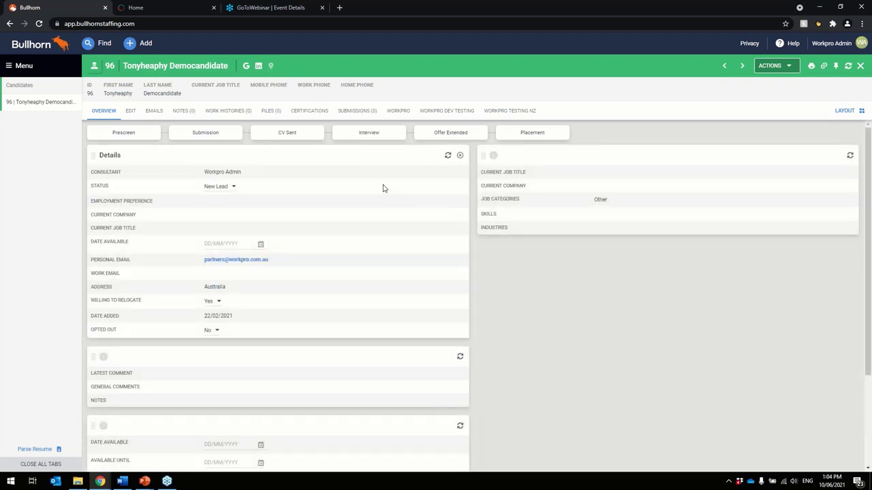
pyautogui.click(398, 111)
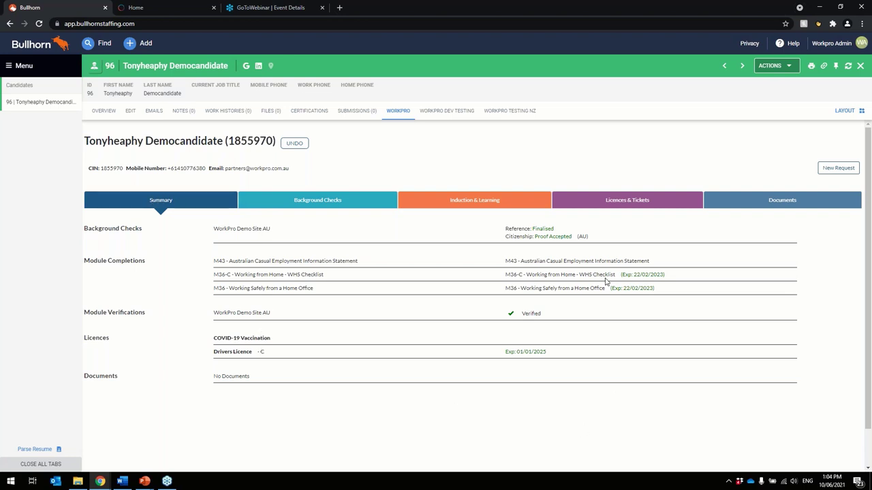
# Step: Look through the candidate's WorkPro background checks, induction and learning, licences and tickets, and documents
pyautogui.click(320, 204)
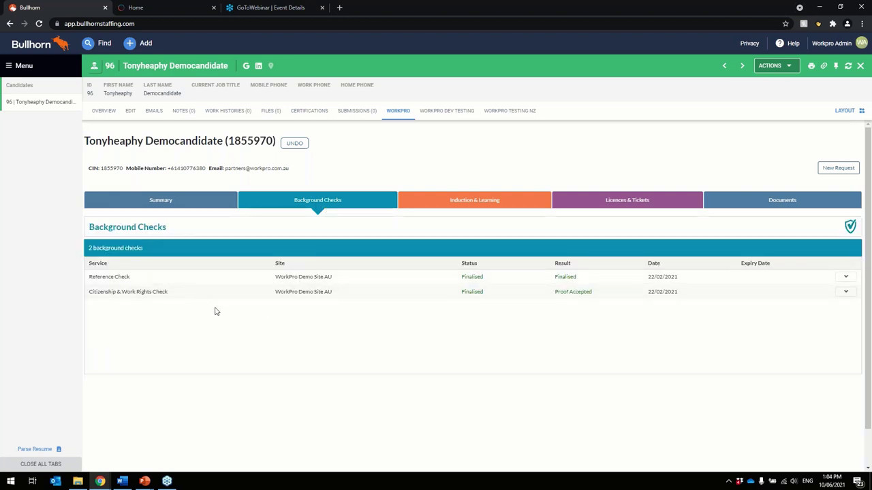
pyautogui.click(483, 203)
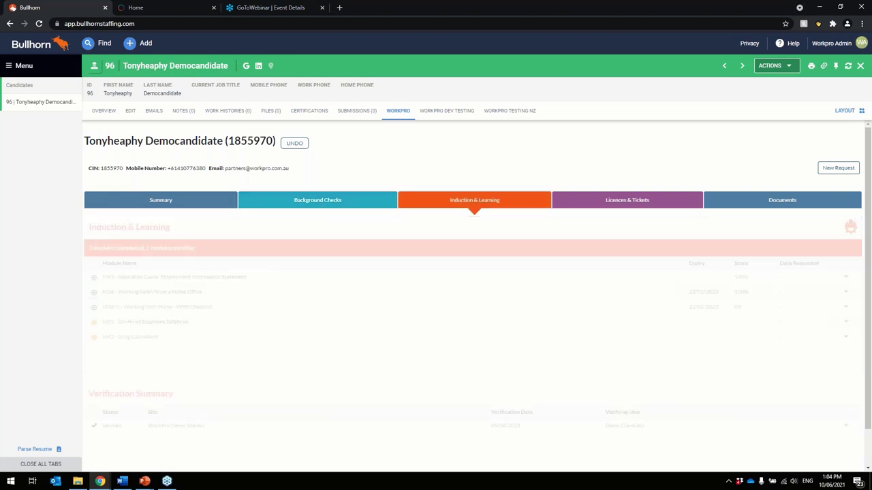
pyautogui.click(609, 203)
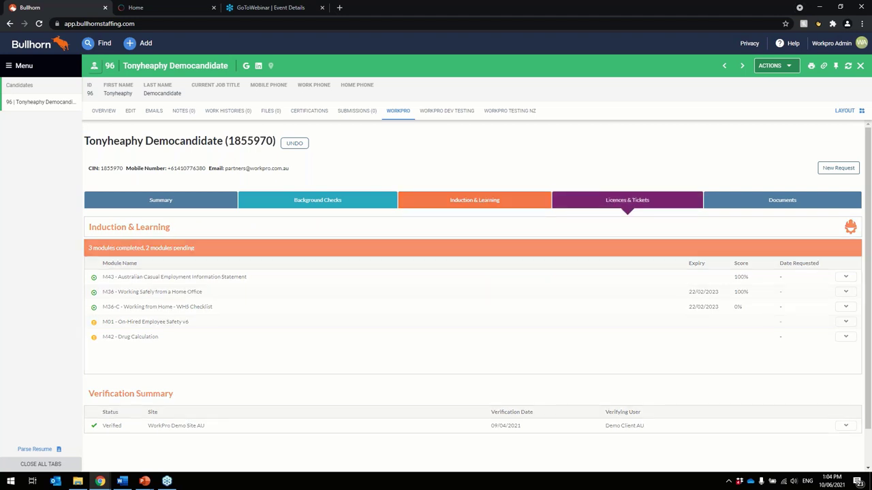
pyautogui.click(719, 204)
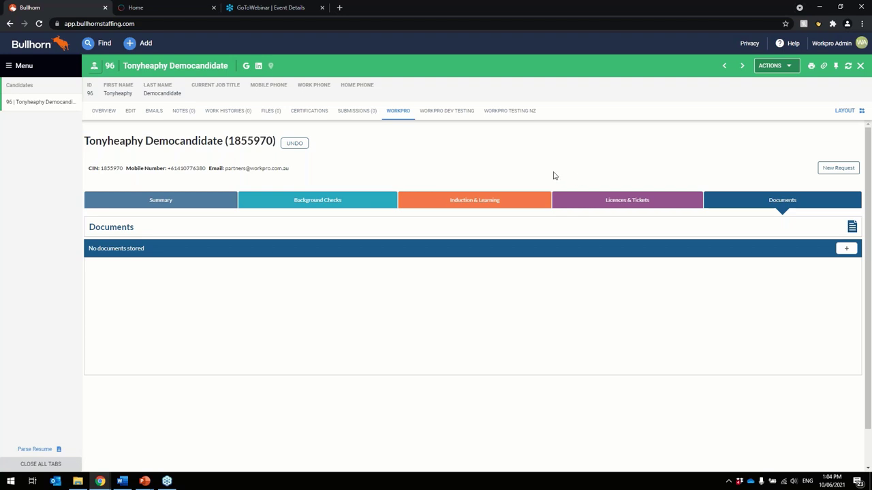
# Step: View the candidate's Citizenship & Work Rights Check and its certificate, and close both
pyautogui.click(309, 200)
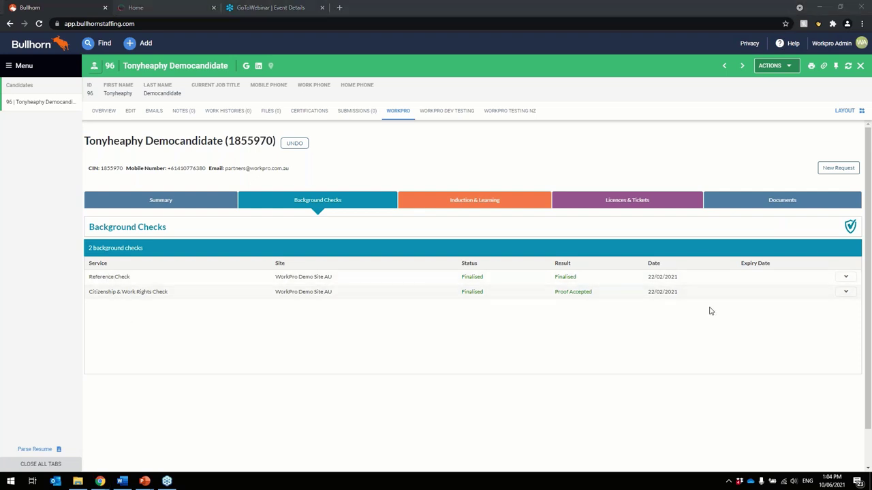
pyautogui.click(845, 292)
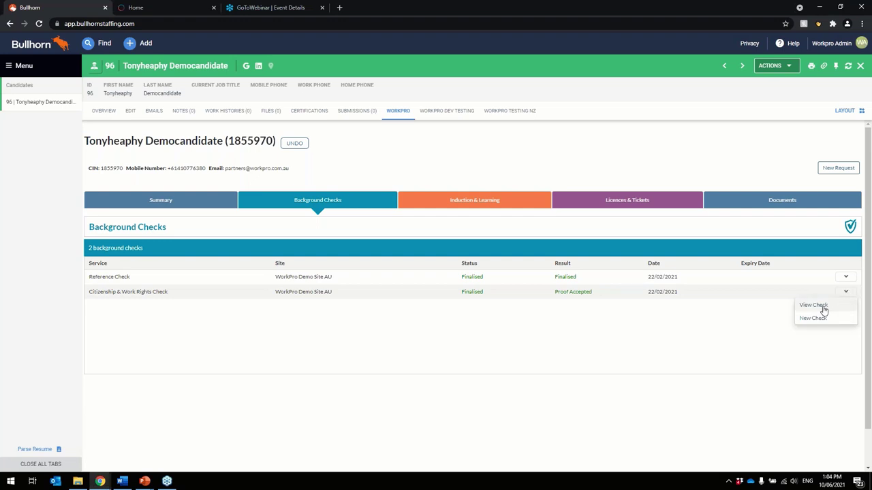
pyautogui.click(823, 310)
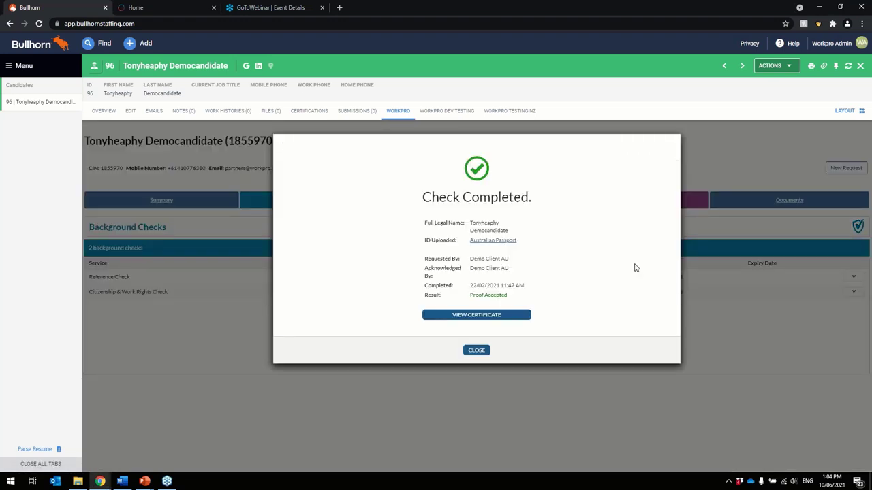
pyautogui.click(473, 315)
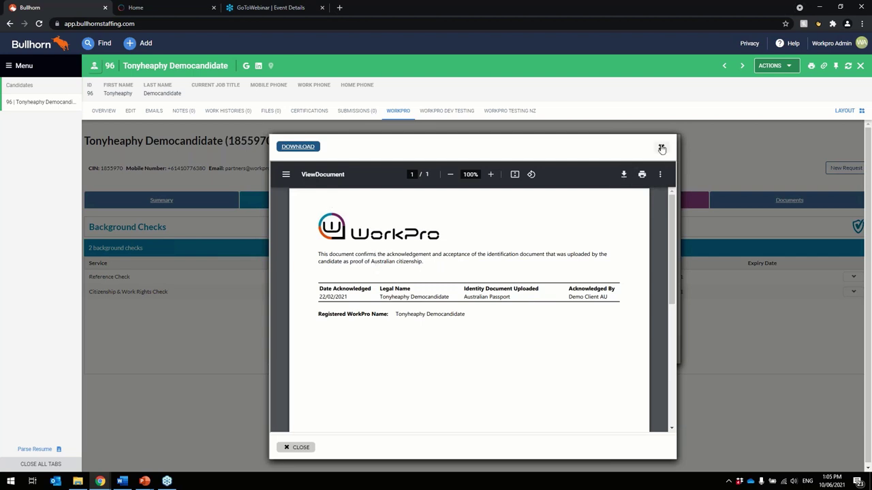
pyautogui.click(661, 149)
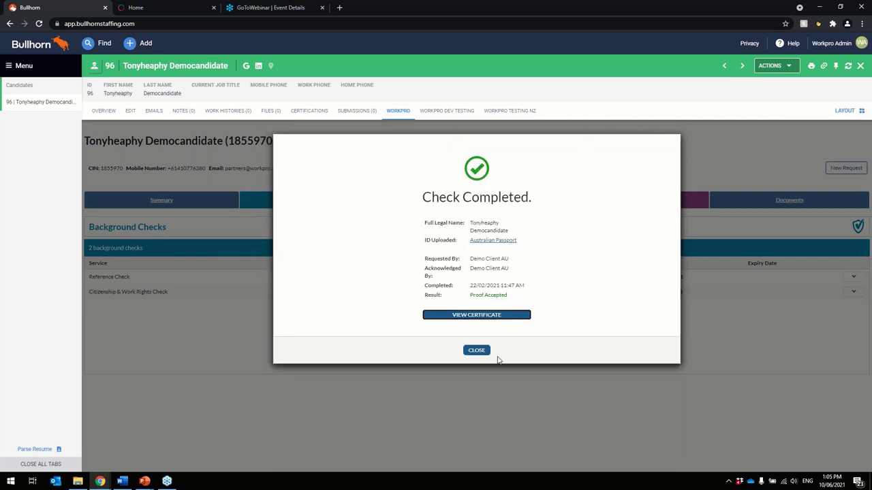
pyautogui.click(451, 371)
# Step: Review the candidate's Licences & Tickets and the Induction & Learning modules in WorkPro
pyautogui.click(463, 201)
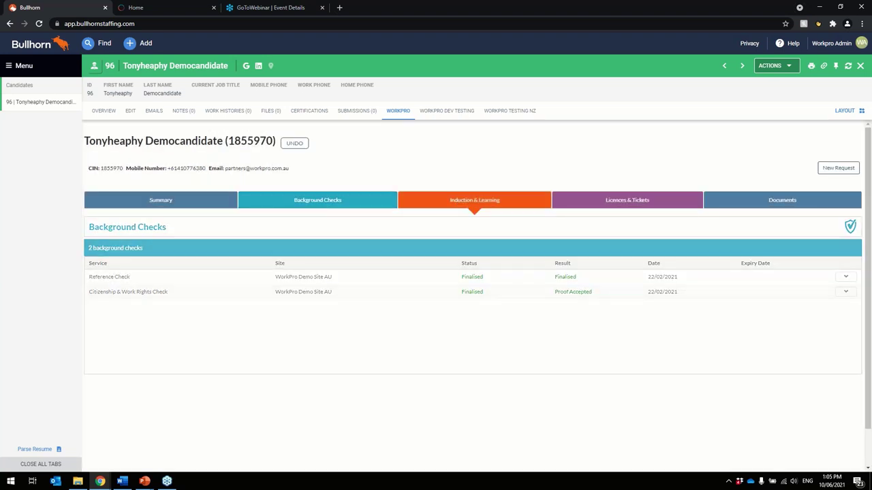
pyautogui.click(615, 203)
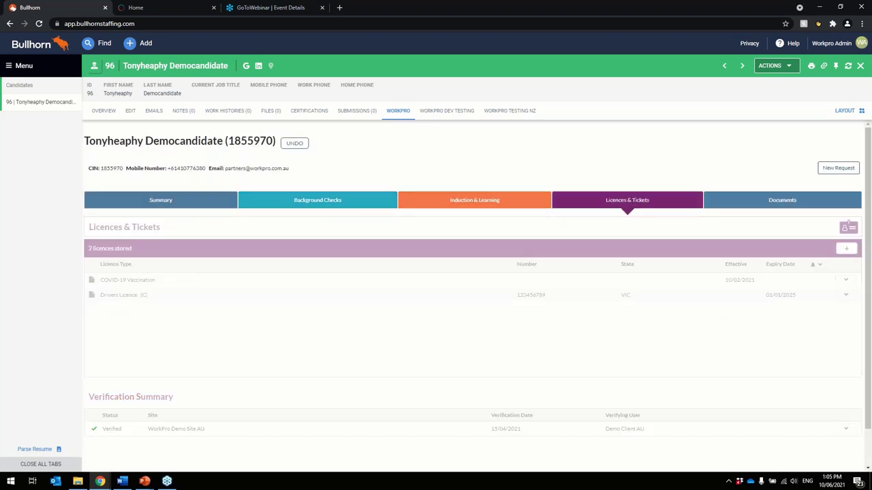
pyautogui.click(502, 202)
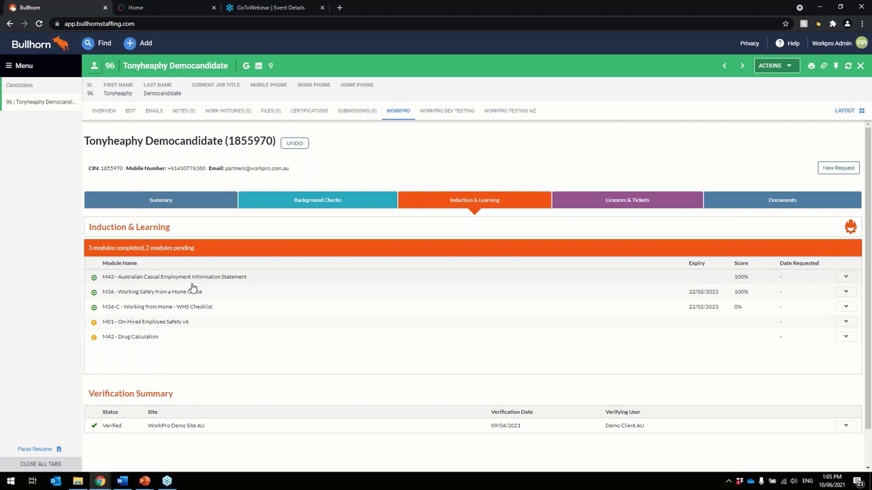
# Step: In the candidate's certifications, view the Work Rights Check details and its linked certificate, and close the details
pyautogui.click(307, 112)
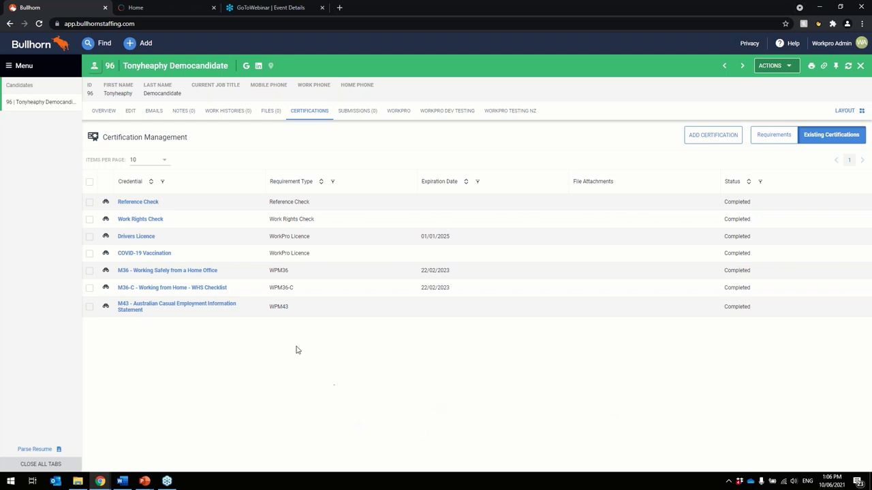
pyautogui.click(105, 220)
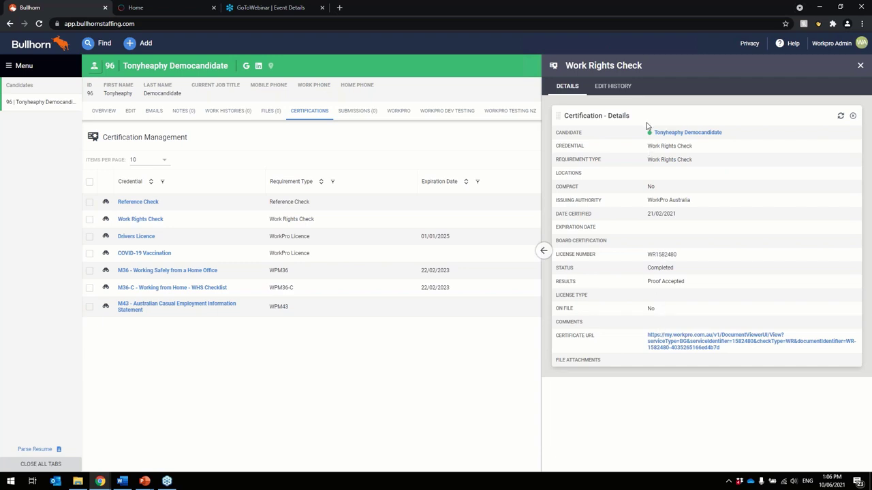
pyautogui.click(667, 346)
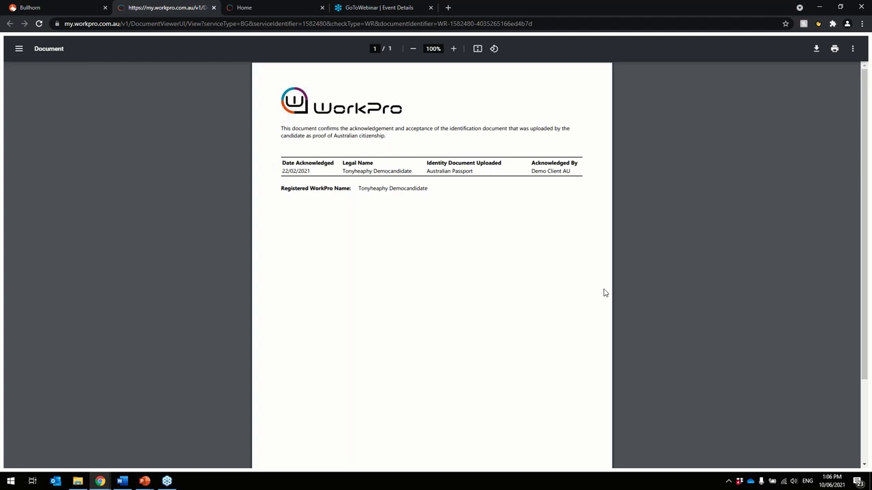
pyautogui.click(32, 8)
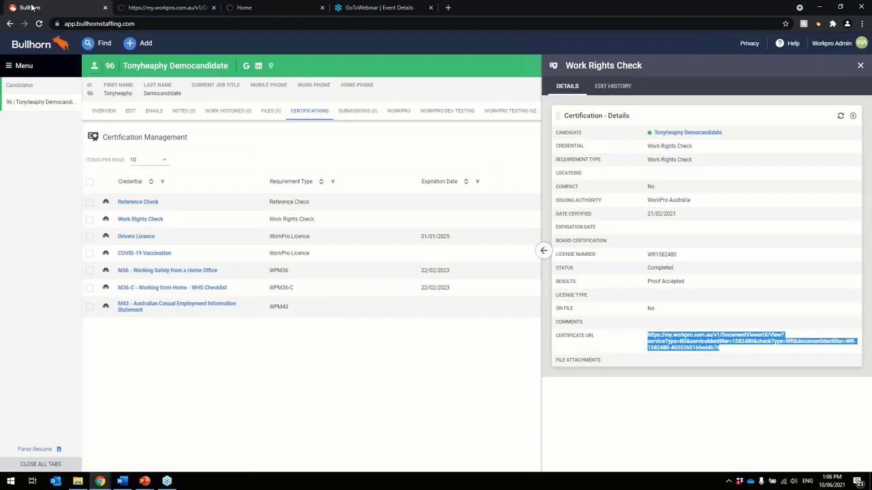
pyautogui.click(859, 66)
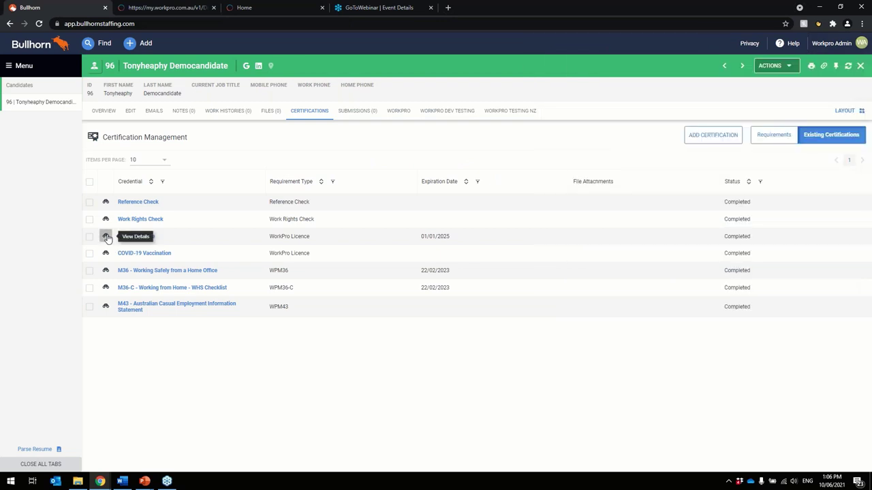
# Step: View the Drivers Licence certification details and its front document image, and close the details
pyautogui.click(106, 236)
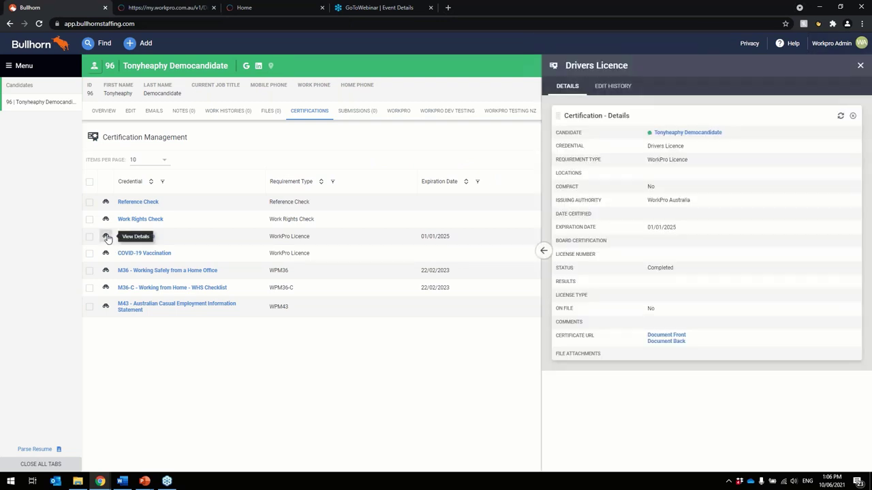
pyautogui.click(662, 335)
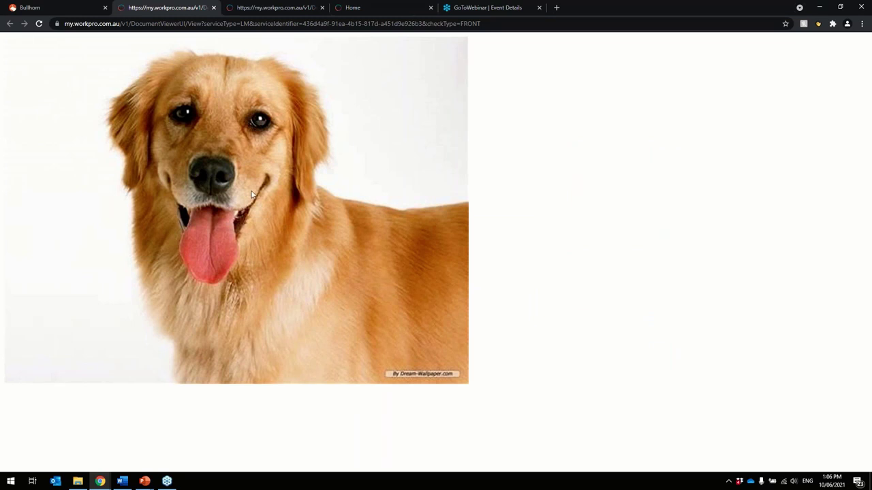
pyautogui.click(41, 7)
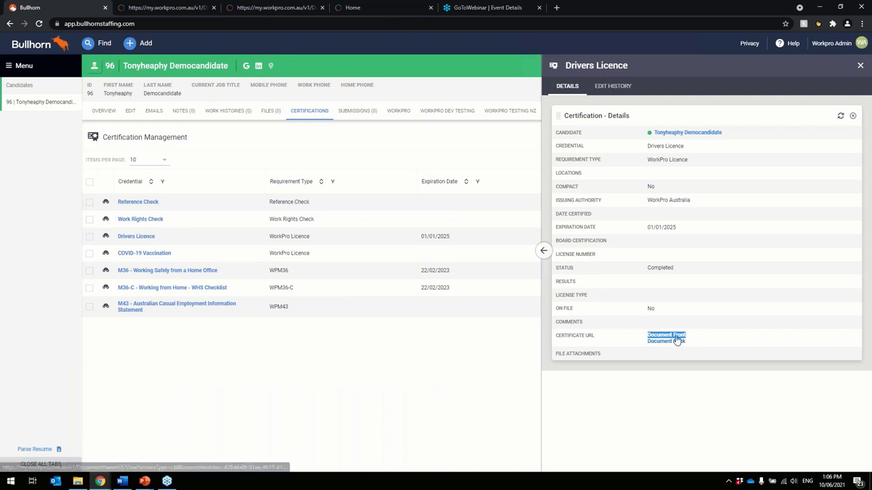
pyautogui.click(860, 66)
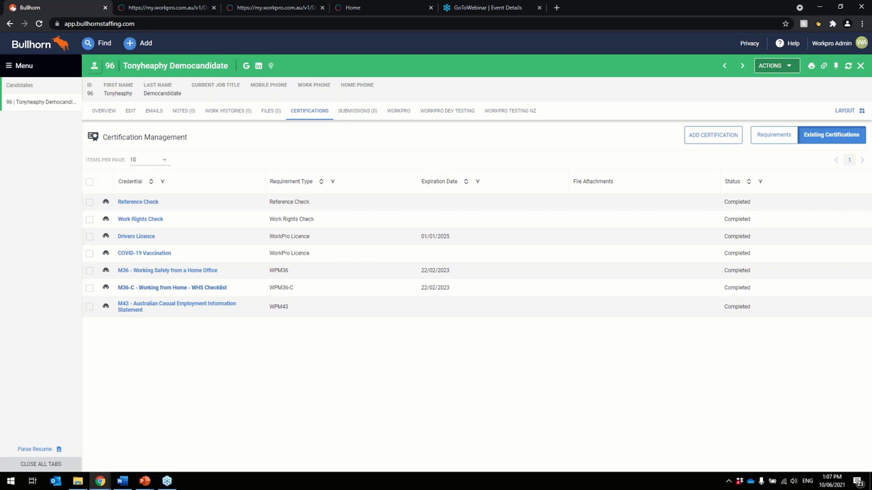
# Step: Filter the candidates list with the saved favourite search "Bullhorn Webinar"
pyautogui.click(38, 88)
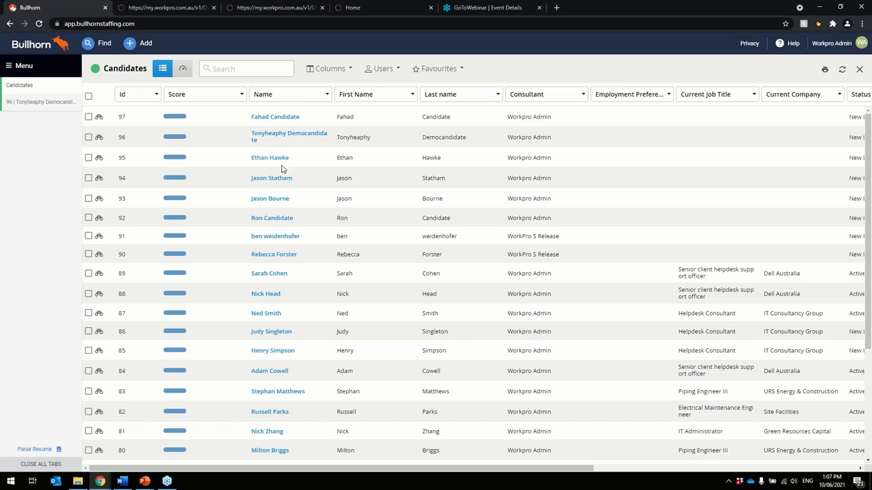
pyautogui.click(460, 70)
pyautogui.click(452, 119)
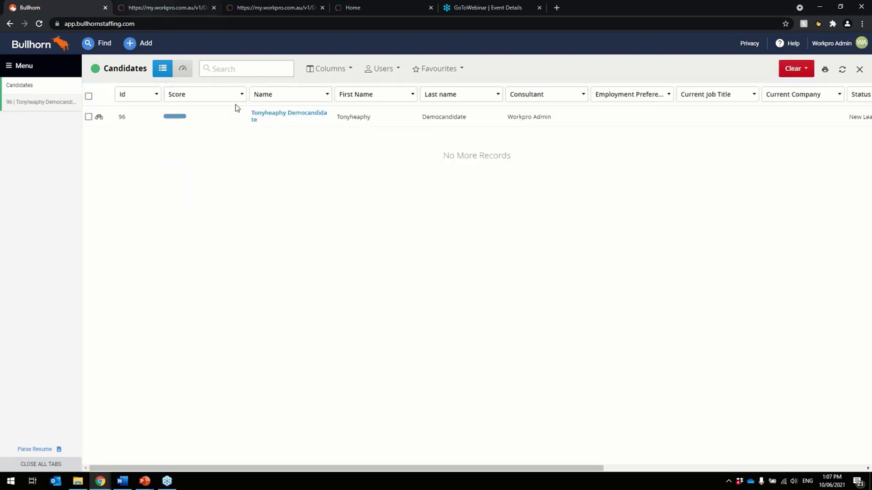
# Step: Run the advanced credential search for Requirement Types Work Rights Check and WPM36, and reapply the "Bullhorn Webinar" favourite search
pyautogui.click(231, 70)
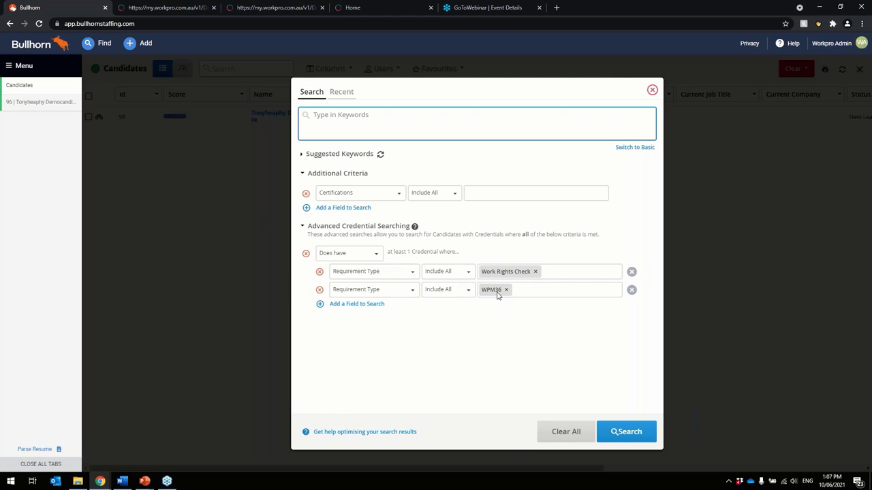
pyautogui.click(617, 433)
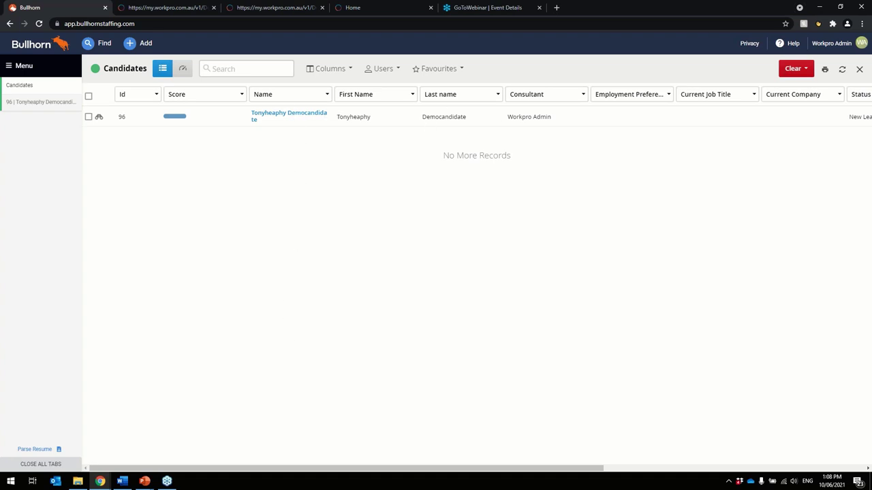
pyautogui.click(461, 69)
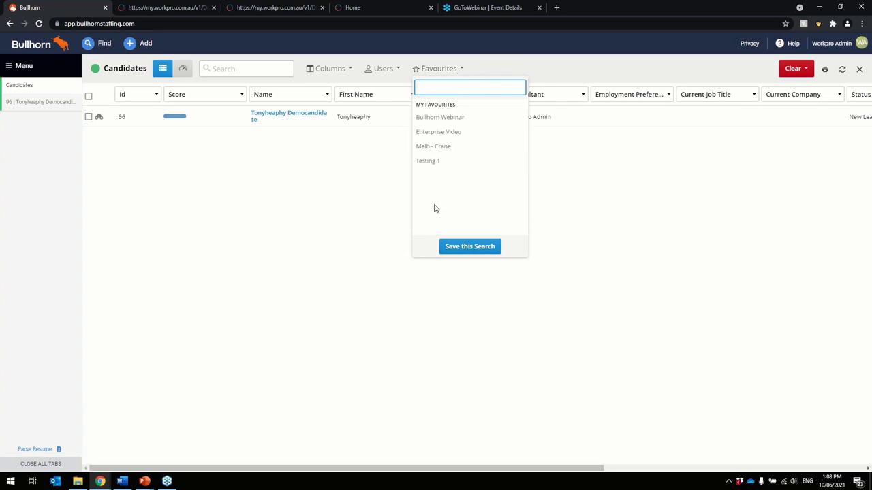
pyautogui.click(439, 117)
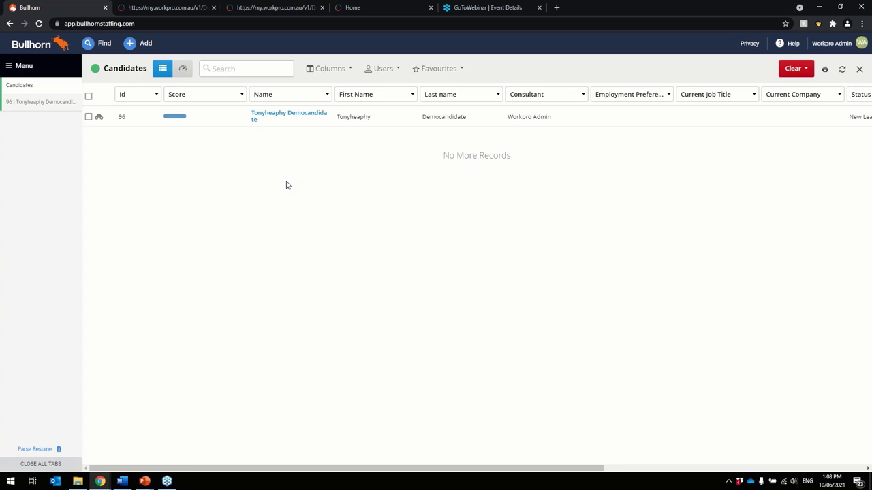
# Step: In the open candidate record, view the WorkPro Background Checks and Induction & Learning results, including the actions available for the verification entry
pyautogui.click(37, 102)
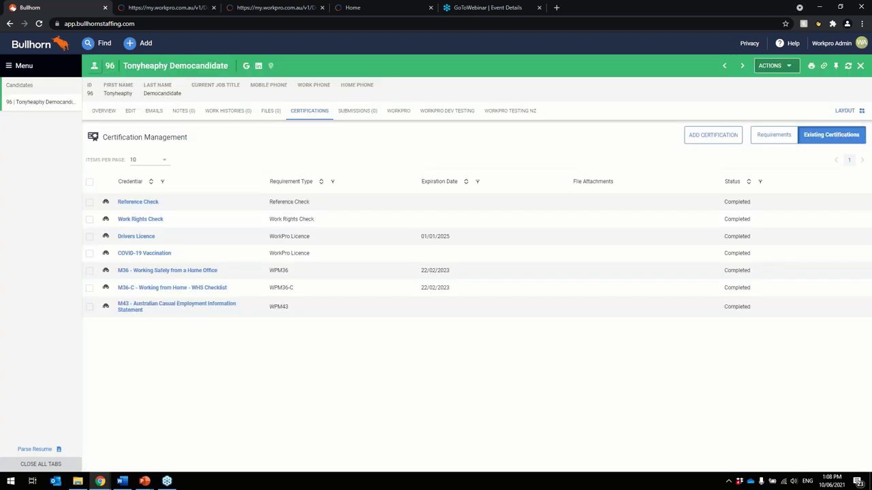
pyautogui.click(396, 112)
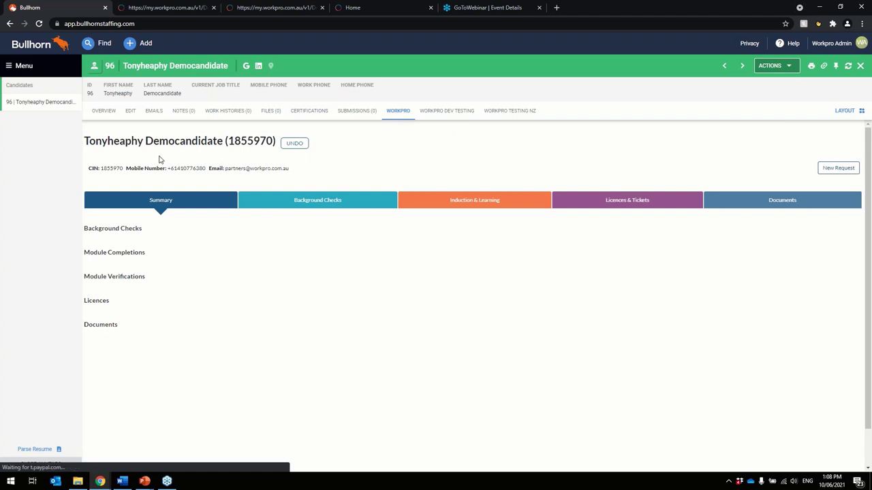
pyautogui.click(297, 205)
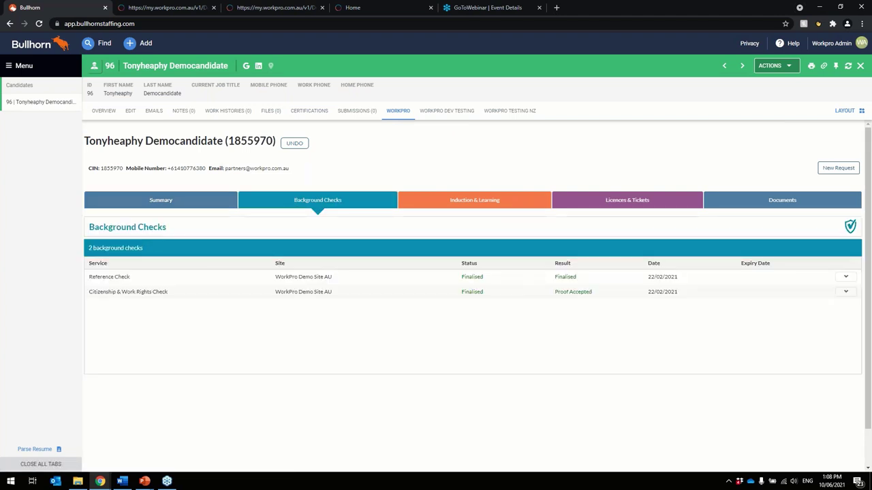
pyautogui.click(486, 203)
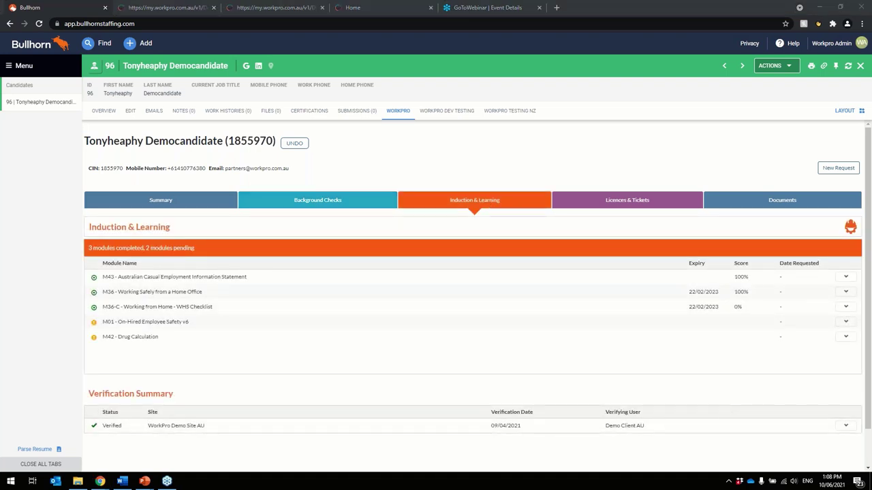
pyautogui.click(845, 425)
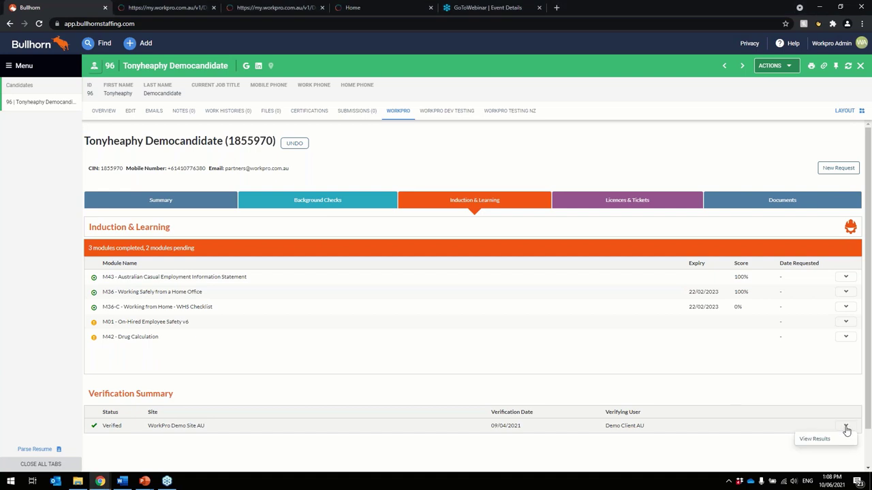
pyautogui.click(652, 363)
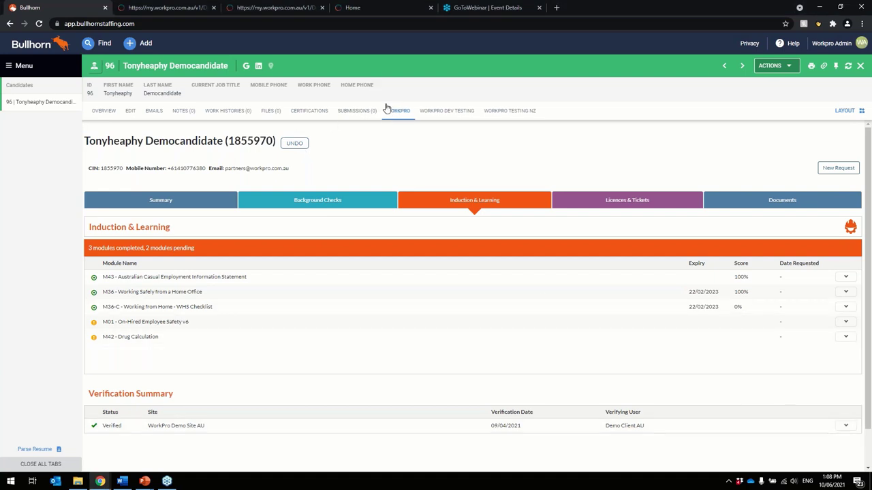
# Step: Return to the candidate's certifications and preview the Work Rights Check details
pyautogui.click(308, 111)
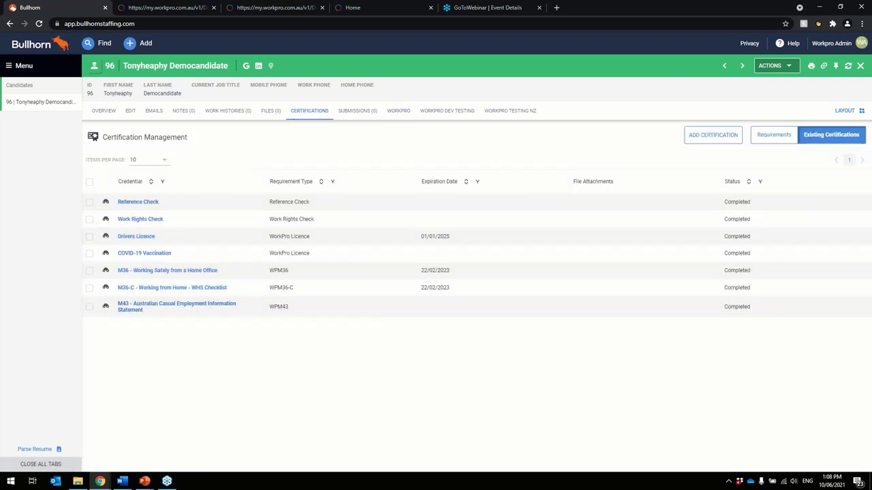
pyautogui.click(105, 220)
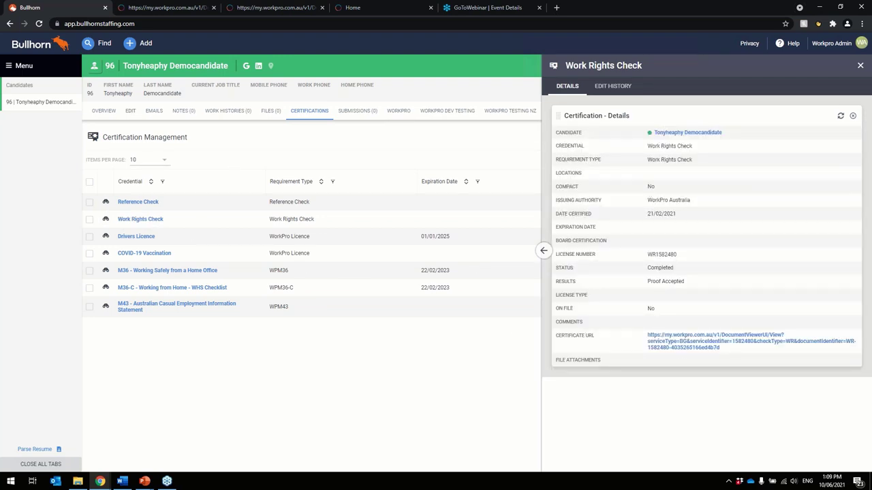
# Step: Return to the candidates list and rerun the advanced credential search for Requirement Types Work Rights Check and WPM36
pyautogui.click(22, 87)
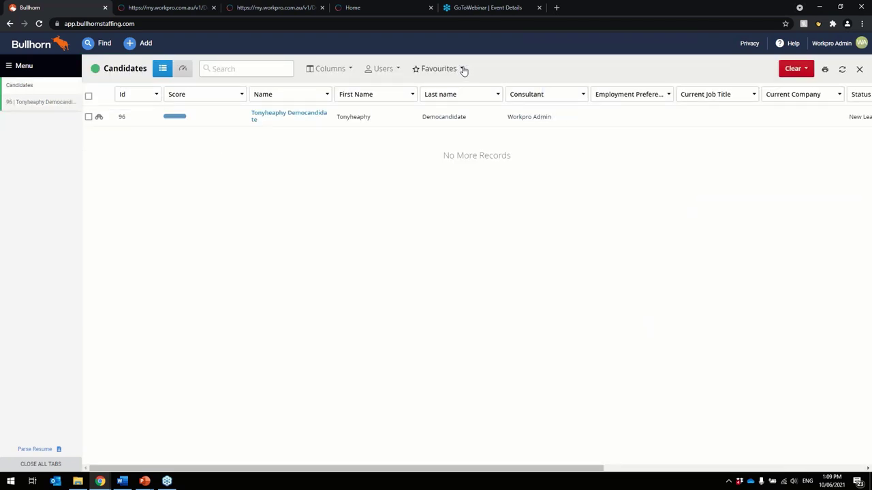
pyautogui.click(263, 73)
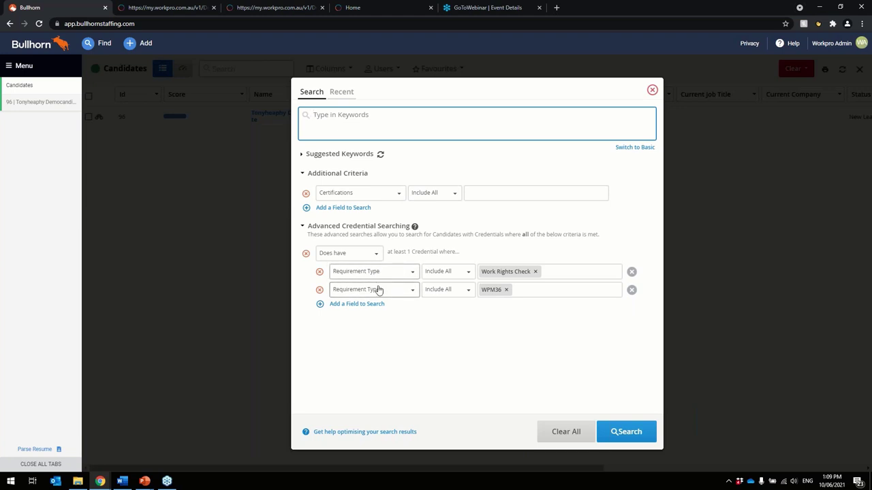
pyautogui.click(629, 431)
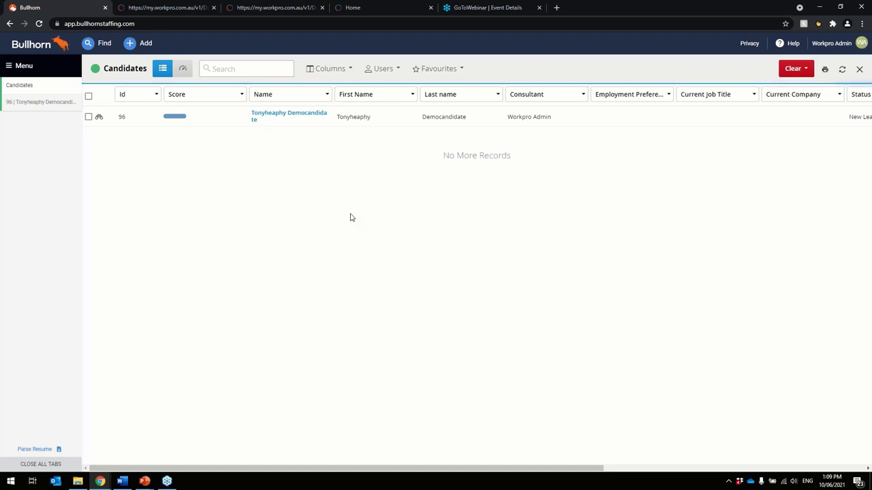